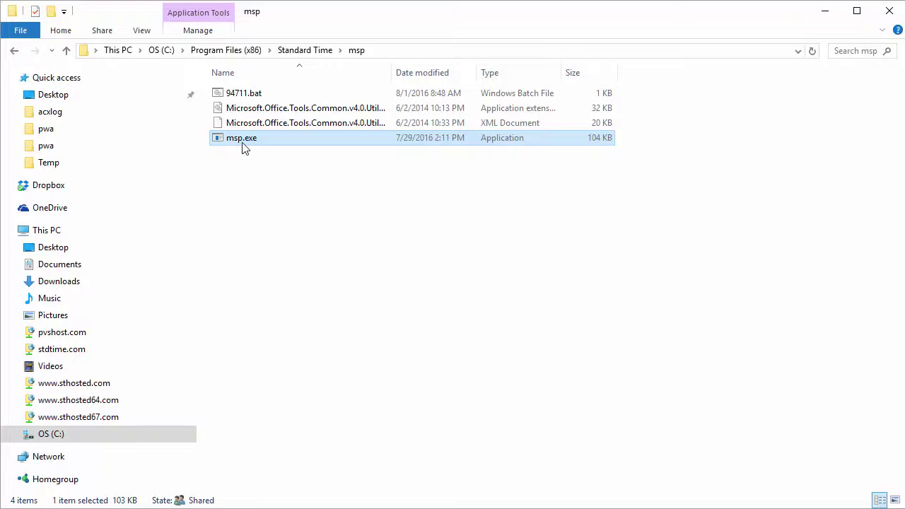
# Run the 94711.bat batch file in the msp folder.
pyautogui.moveTo(246, 146)
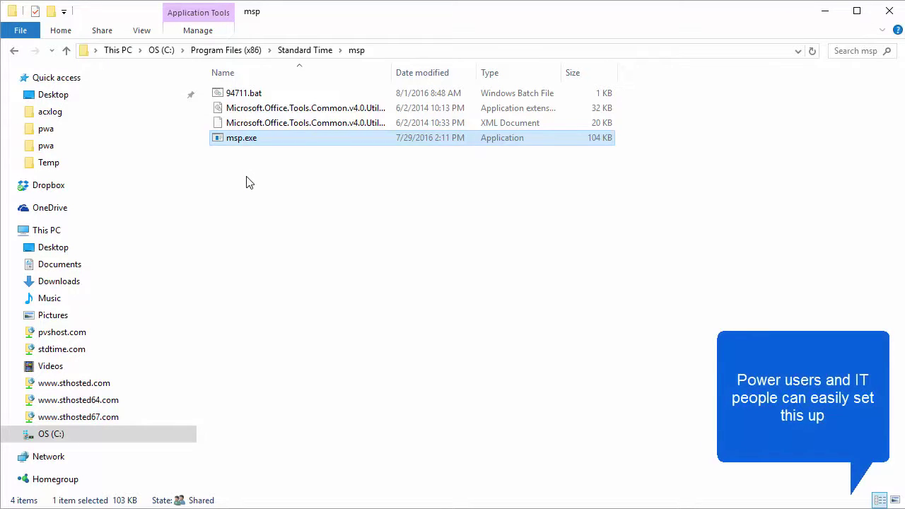
pyautogui.press('Up')
pyautogui.press('Up')
pyautogui.press('Up')
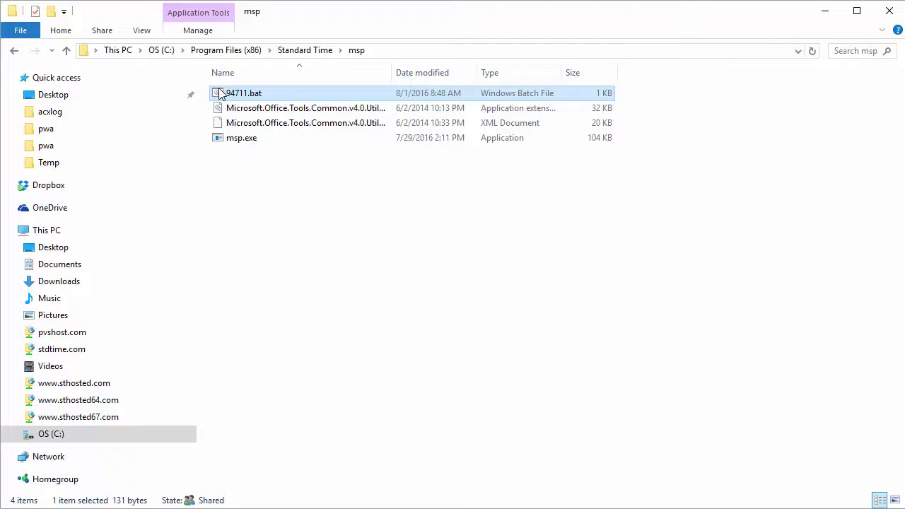
pyautogui.moveTo(220, 94)
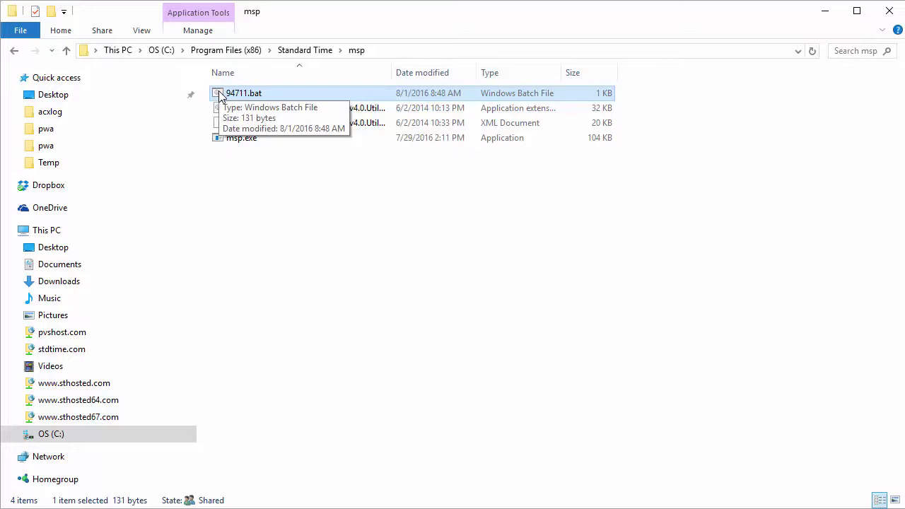
pyautogui.doubleClick(220, 96)
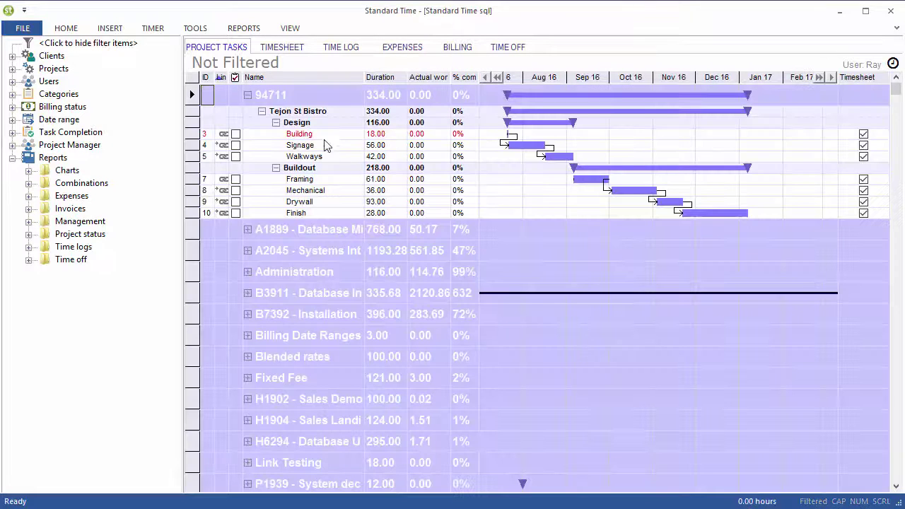
# Switch to Standard Time, show this week's timesheet and expand project 94711 down to the Buildout and Design tasks.
pyautogui.click(298, 100)
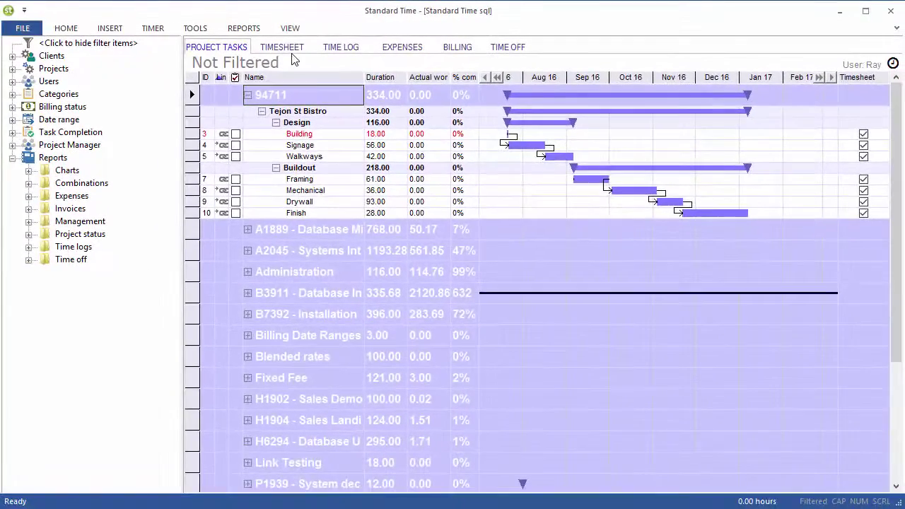
pyautogui.click(188, 65)
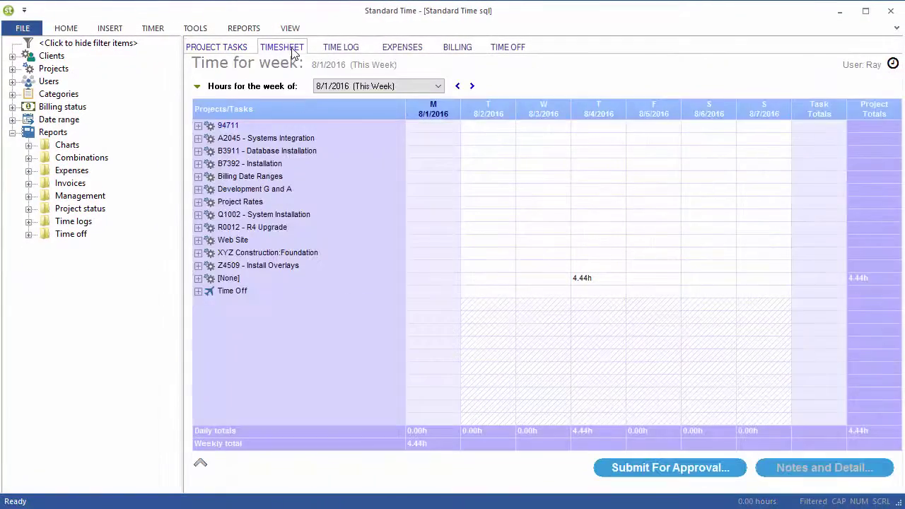
pyautogui.click(198, 125)
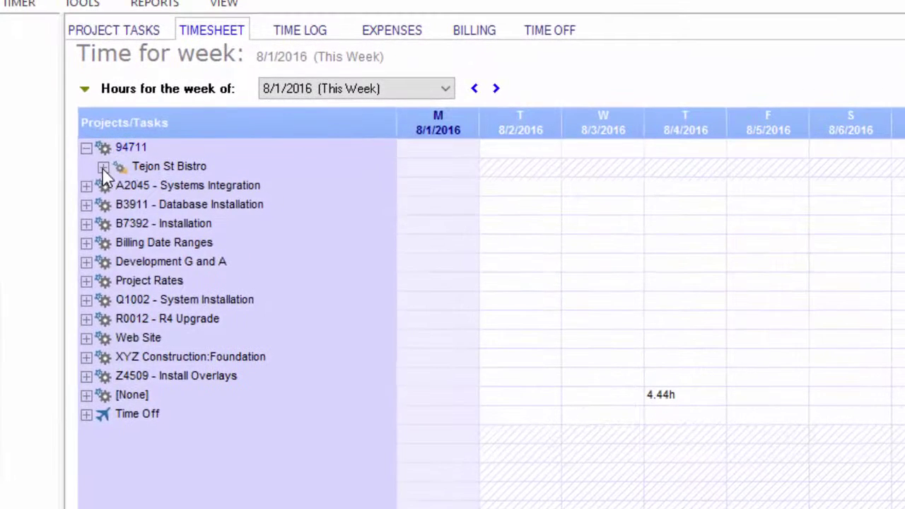
pyautogui.click(103, 168)
pyautogui.click(126, 185)
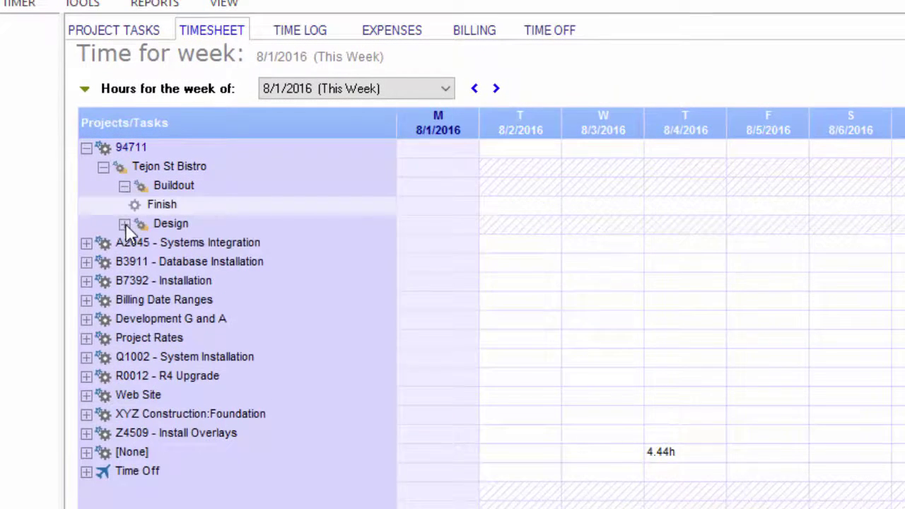
pyautogui.click(125, 225)
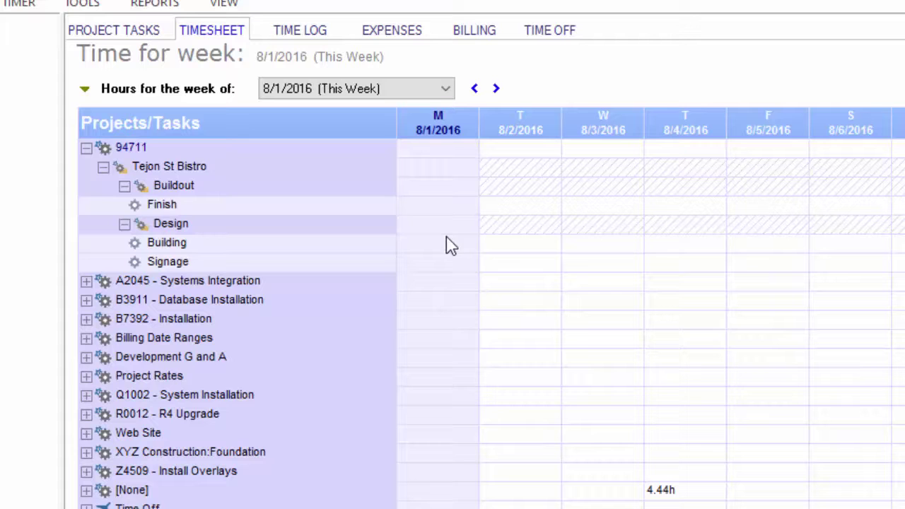
# Log 8 hours on the Finish task for 8/2/2016 and 8 hours on the Signage task for 8/3/2016.
pyautogui.click(539, 206)
pyautogui.write('8')
pyautogui.press('Tab')
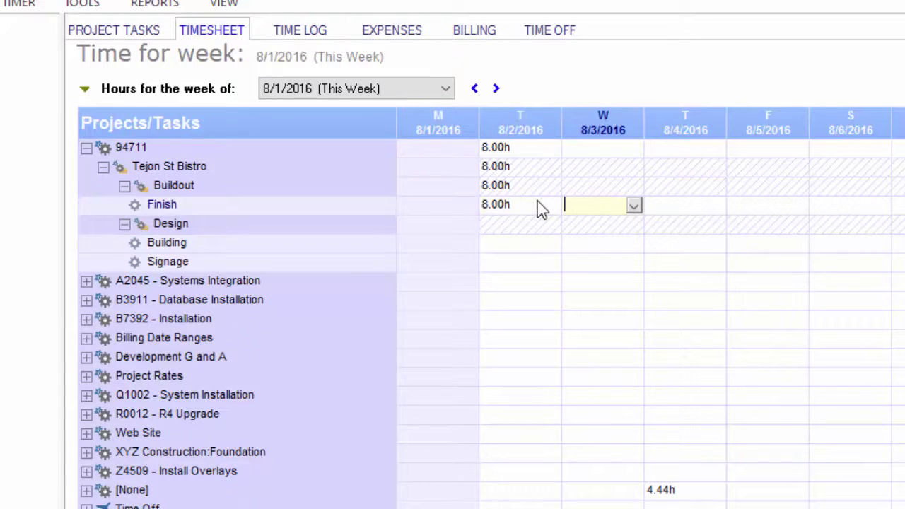
pyautogui.click(612, 262)
pyautogui.write('8')
pyautogui.press('Tab')
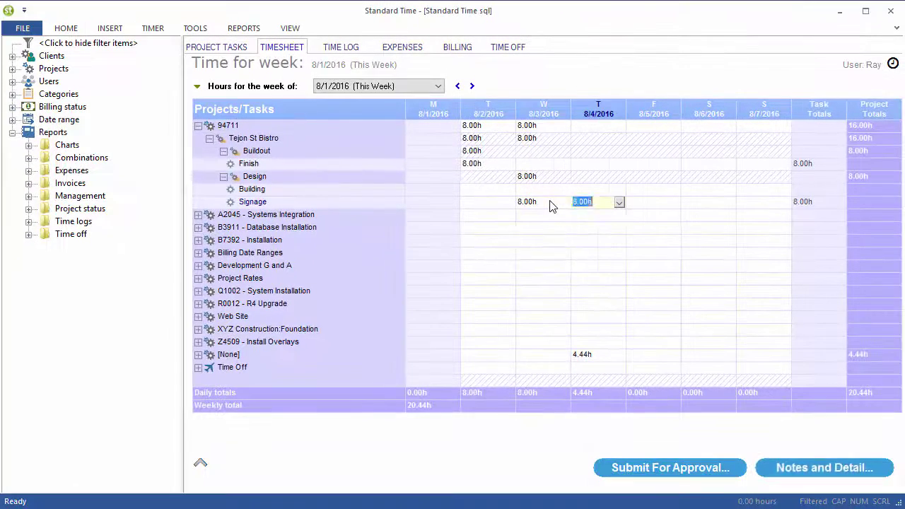
# Close Standard Time and run 94711.bat again from the msp folder.
pyautogui.click(891, 11)
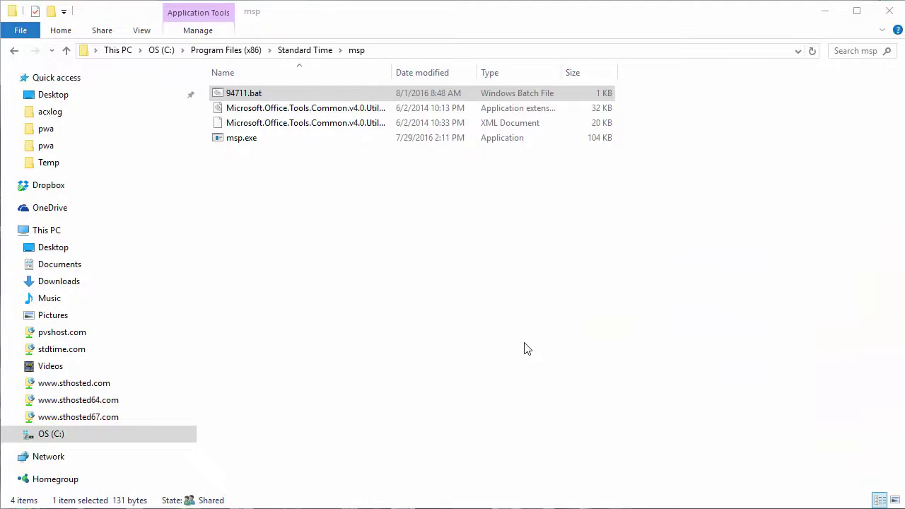
pyautogui.click(228, 95)
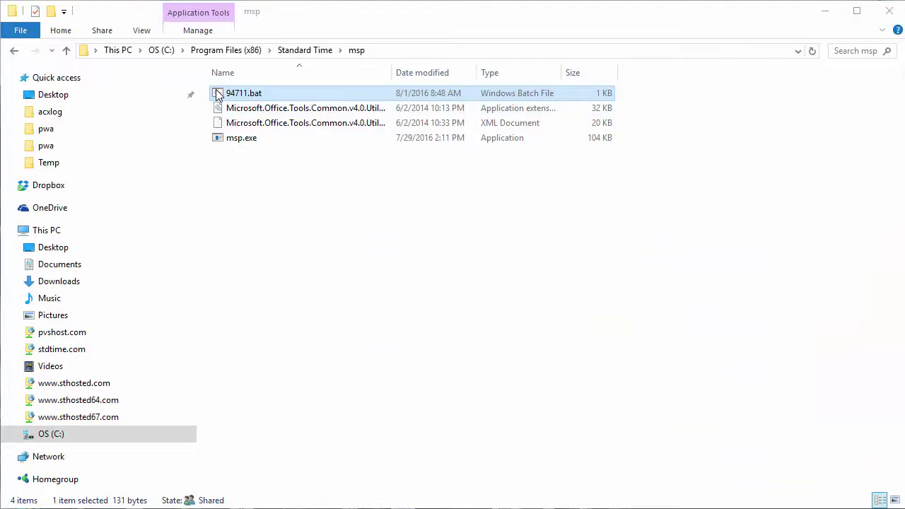
pyautogui.doubleClick(218, 96)
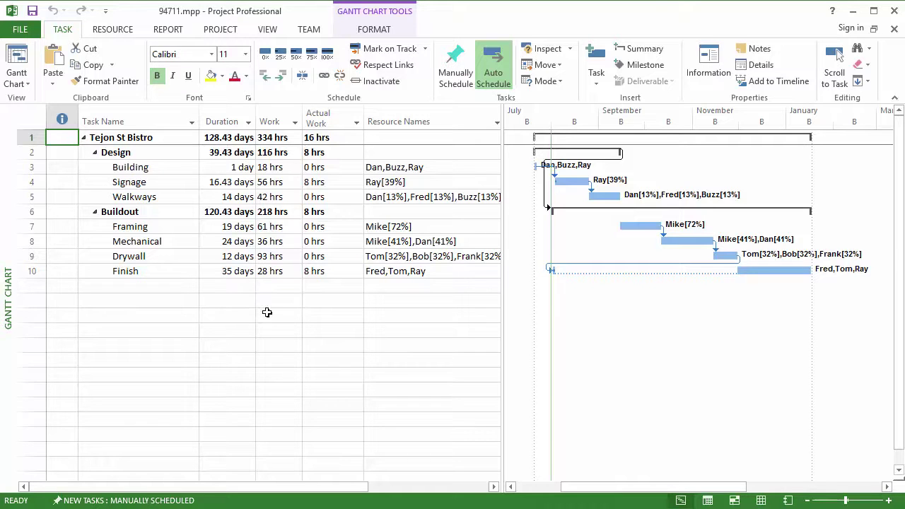
# Switch to Microsoft Project and examine the daily actual work of the 94711.mpp tasks in the Task Usage view.
pyautogui.click(268, 29)
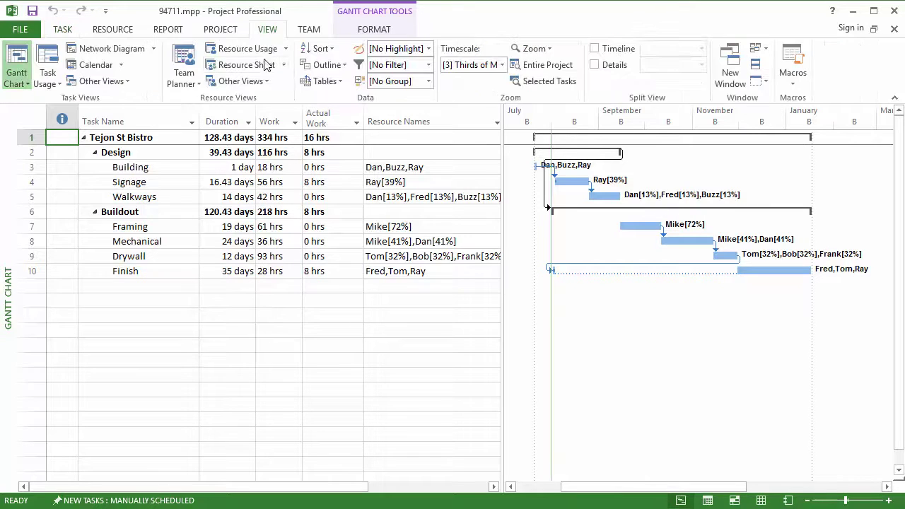
pyautogui.click(49, 58)
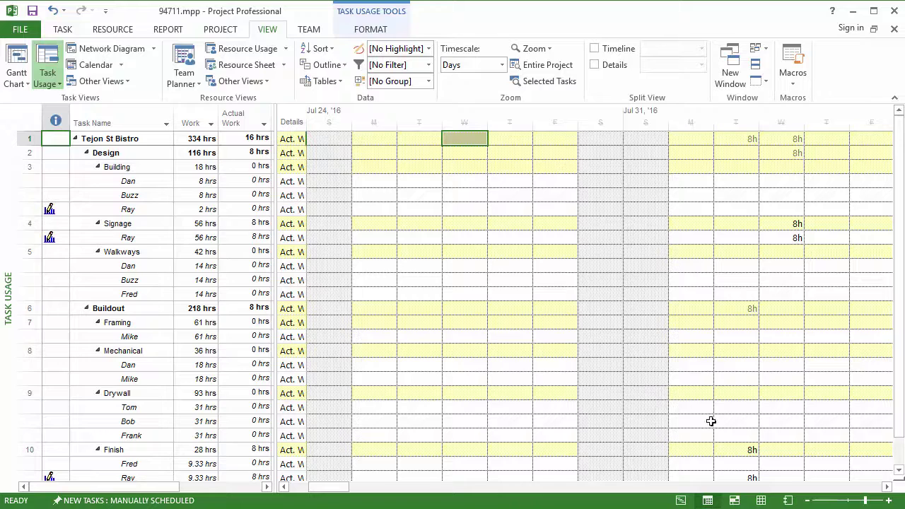
pyautogui.click(888, 487)
pyautogui.click(887, 487)
pyautogui.click(887, 487)
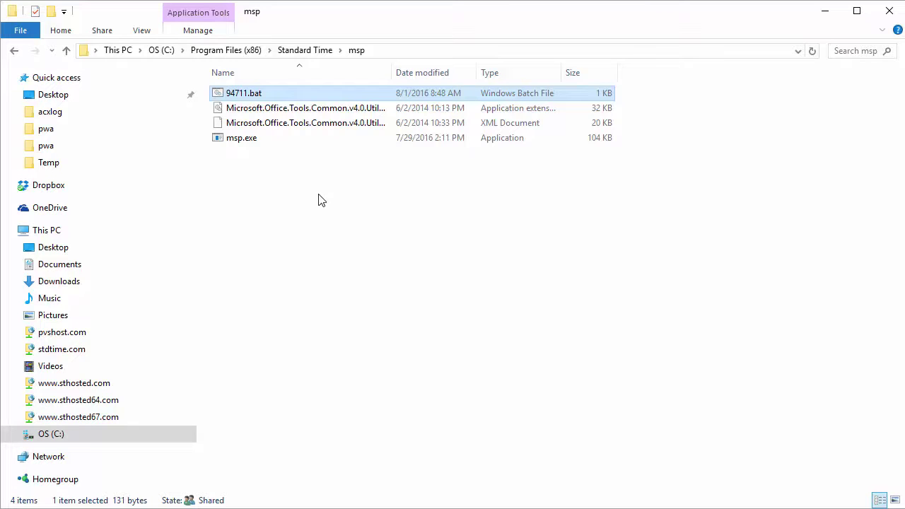
# Open 94711.bat in Notepad, examine its msp.exe command with the project, SQL server, SQL database and mppfile parameters, and close it.
pyautogui.rightClick(223, 96)
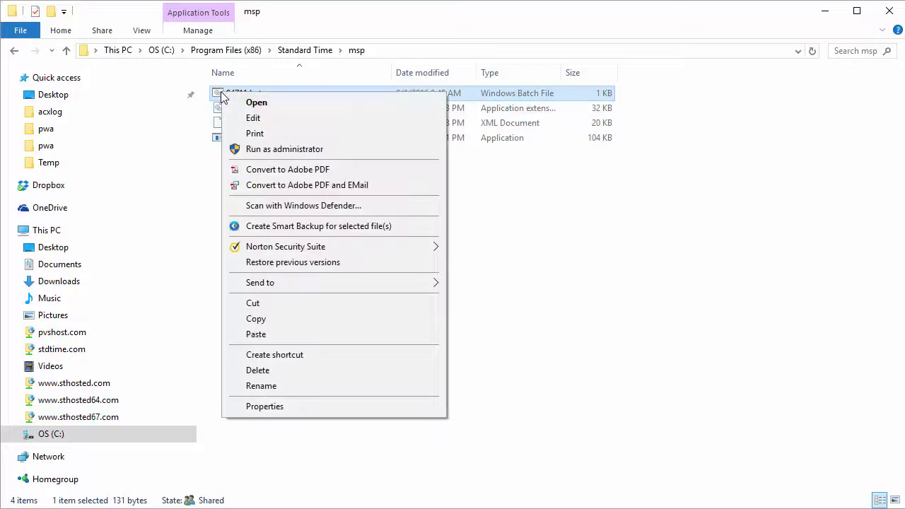
pyautogui.click(292, 118)
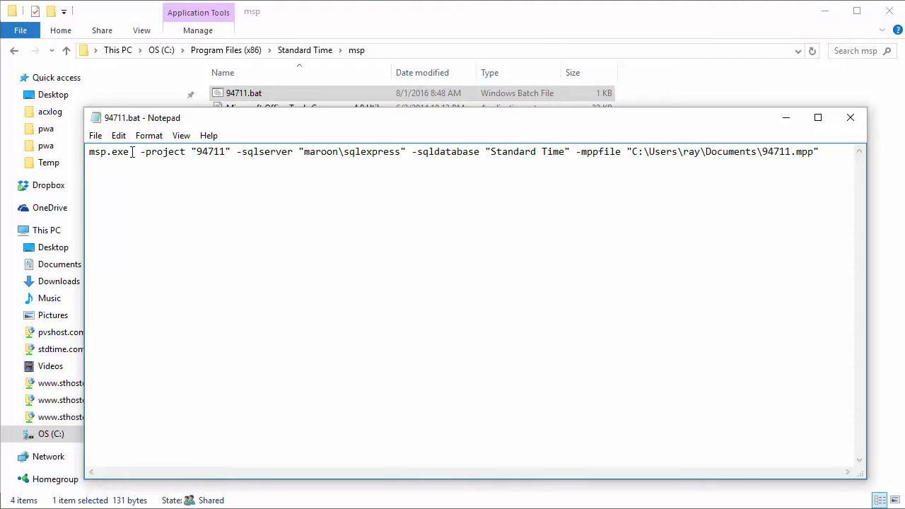
pyautogui.moveTo(132, 152); pyautogui.dragTo(78, 154)
pyautogui.click(165, 169)
pyautogui.moveTo(231, 151); pyautogui.dragTo(140, 155)
pyautogui.click(239, 151)
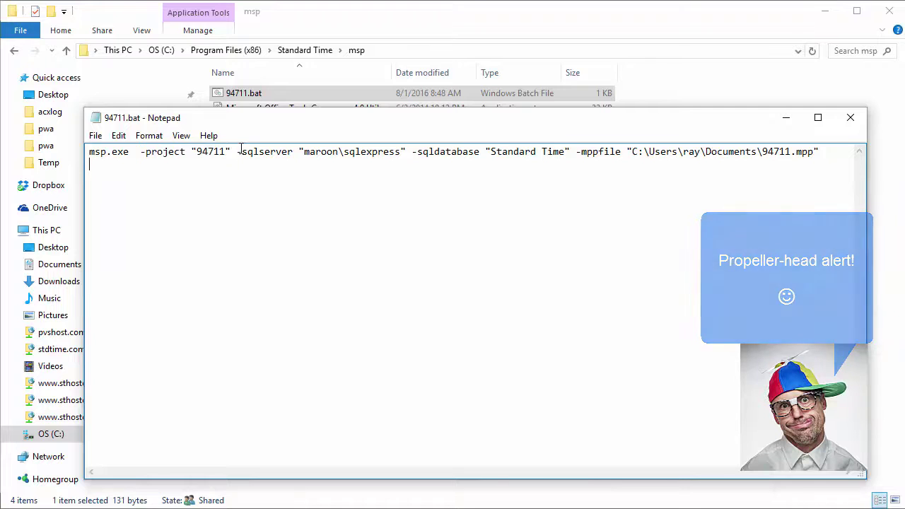
pyautogui.moveTo(237, 152); pyautogui.dragTo(570, 152)
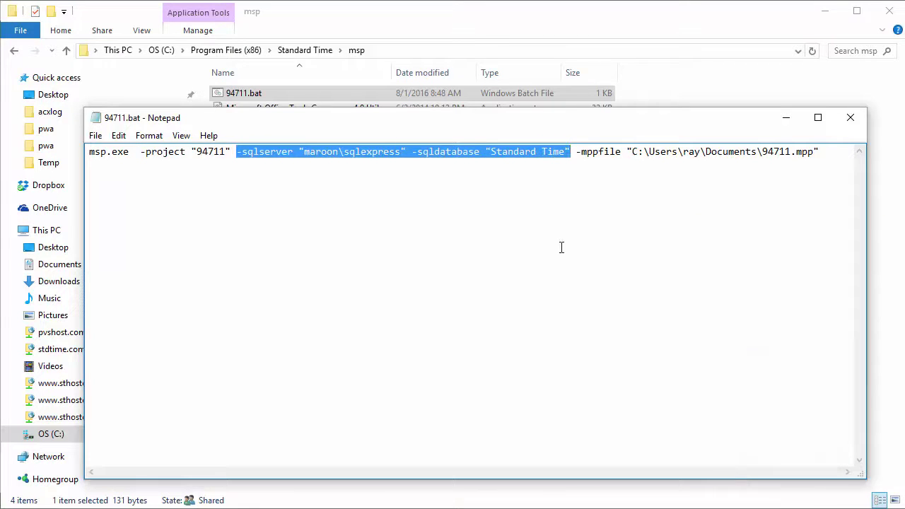
pyautogui.click(592, 176)
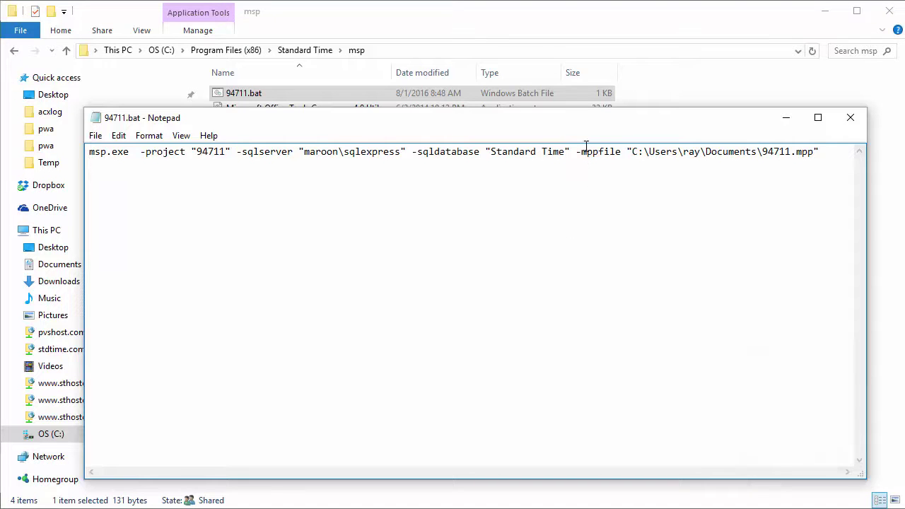
pyautogui.moveTo(578, 149); pyautogui.dragTo(820, 164)
pyautogui.click(820, 167)
pyautogui.click(852, 118)
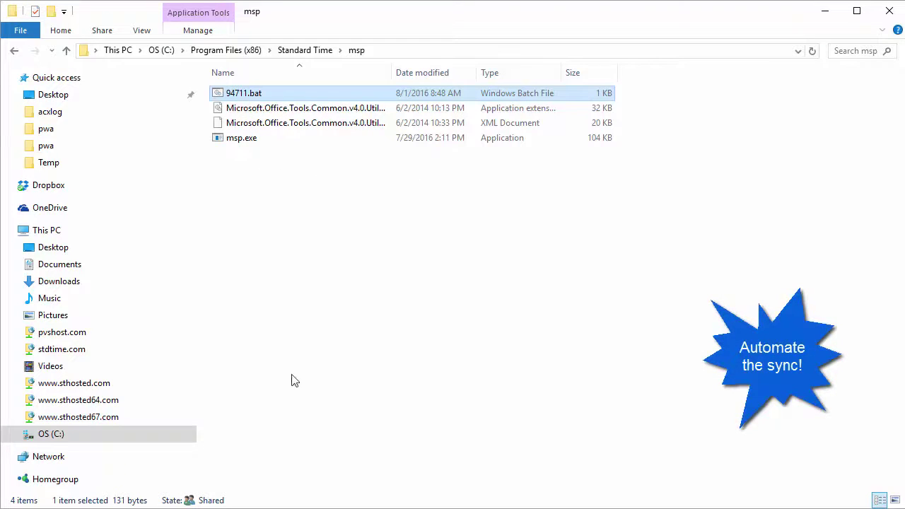
# Open the Windows Task Scheduler through the Control Panel's System and Security settings.
pyautogui.press('super+x')
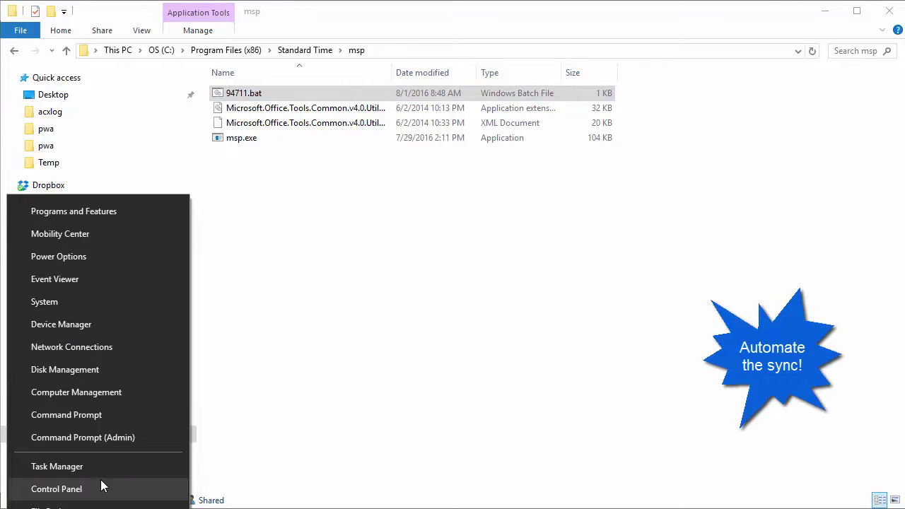
pyautogui.click(71, 487)
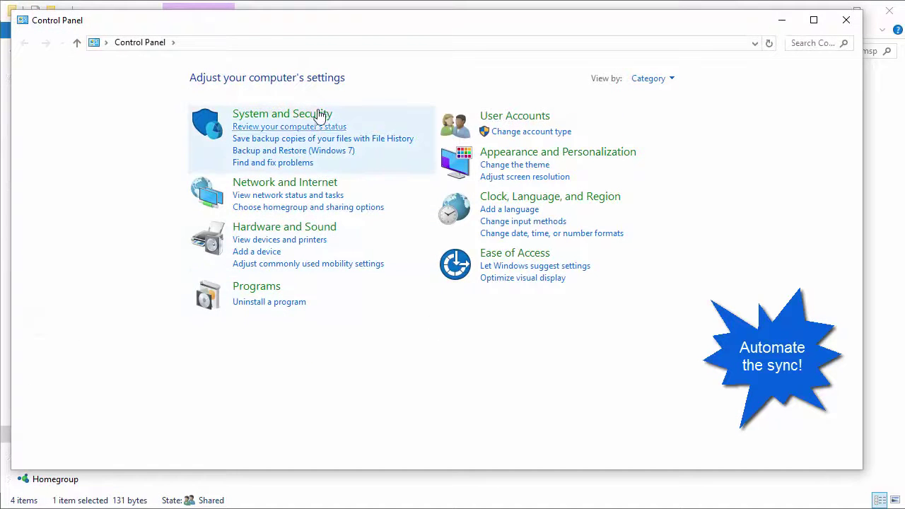
pyautogui.click(315, 116)
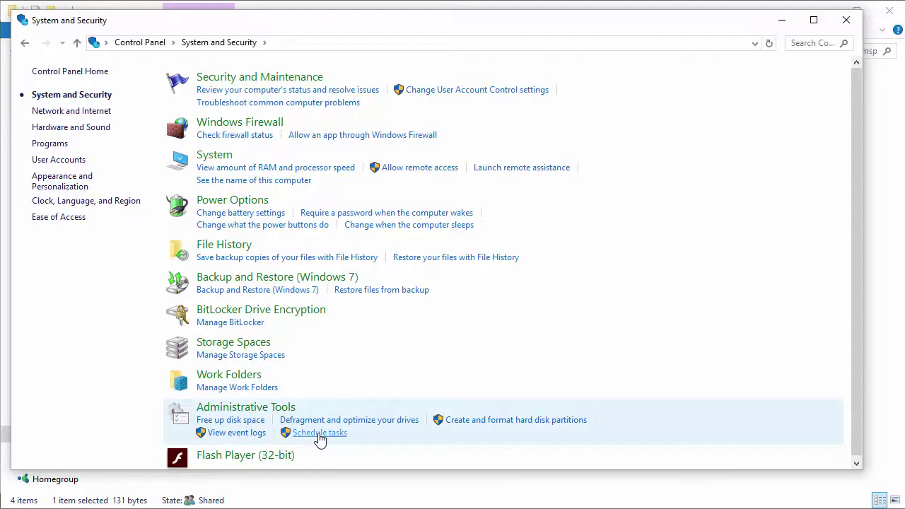
pyautogui.click(319, 433)
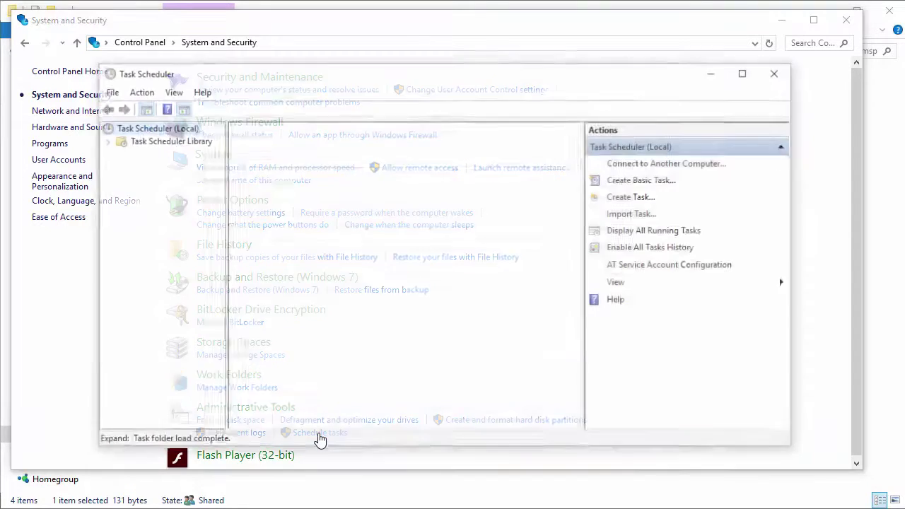